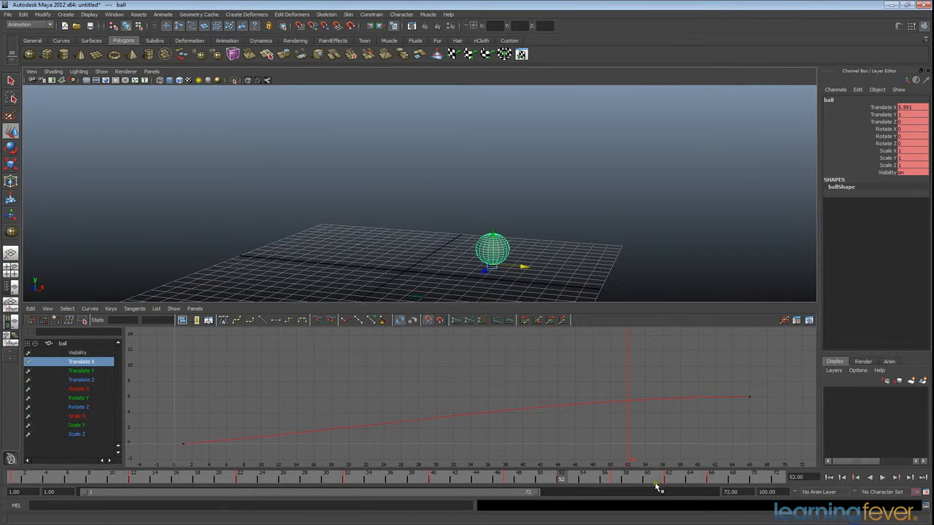
- Switch to the Scale tool for the ball and return the animation to frame 1
mouse_move(3, 477)
left_mouse_down()
mouse_move(730, 483)
mouse_move(10, 482)
mouse_move(253, 471)
mouse_move(411, 484)
mouse_move(402, 483)
left_mouse_up()
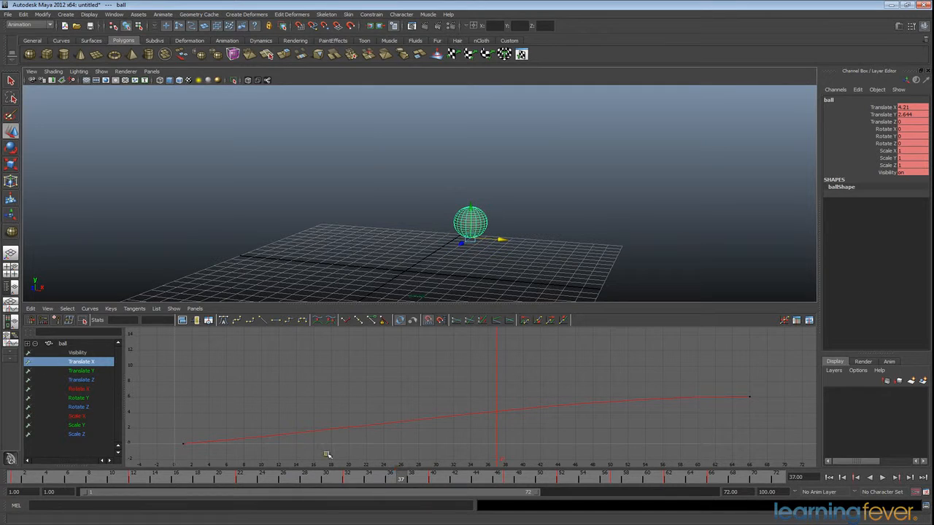
key("r")
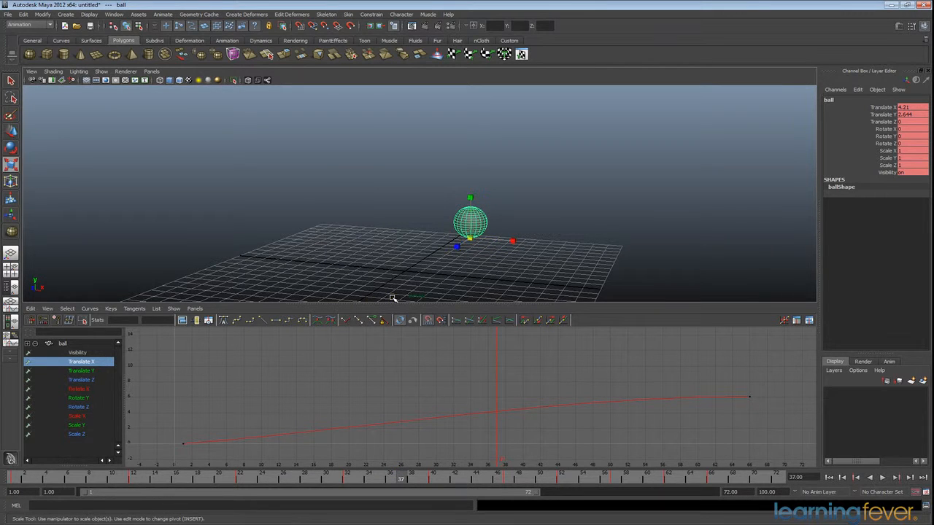
key("alt+shift+v")
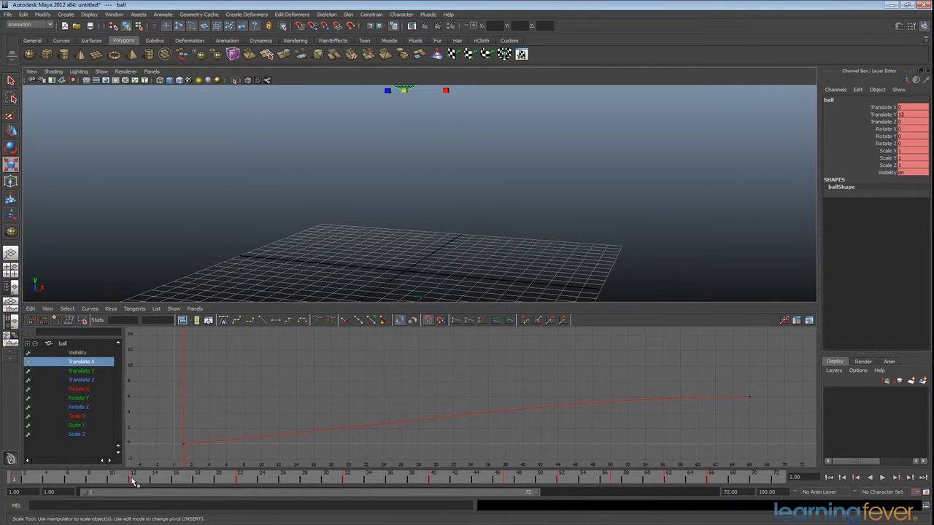
- Set keyframes on all of the ball's channels at frames 12, 22, 32, 40, 47, 52, 57, 62 and 66
left_click(133, 481)
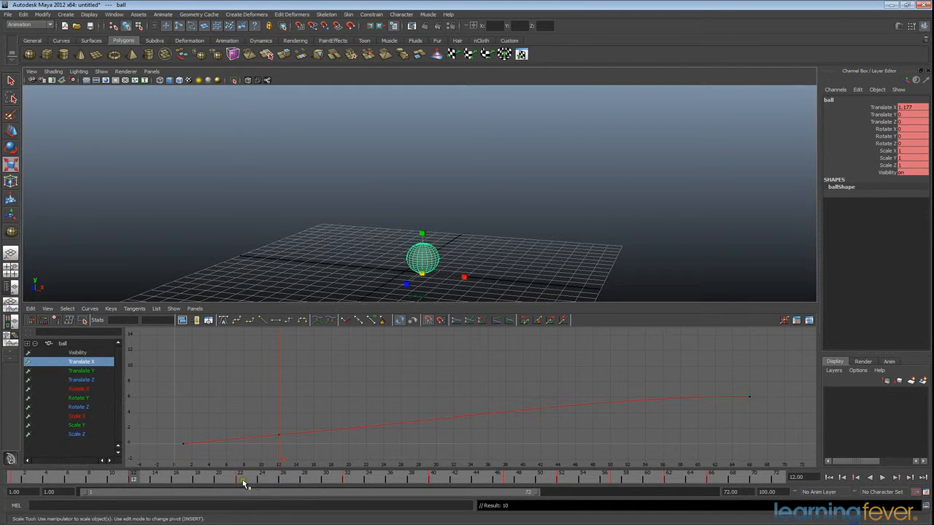
left_click(241, 482)
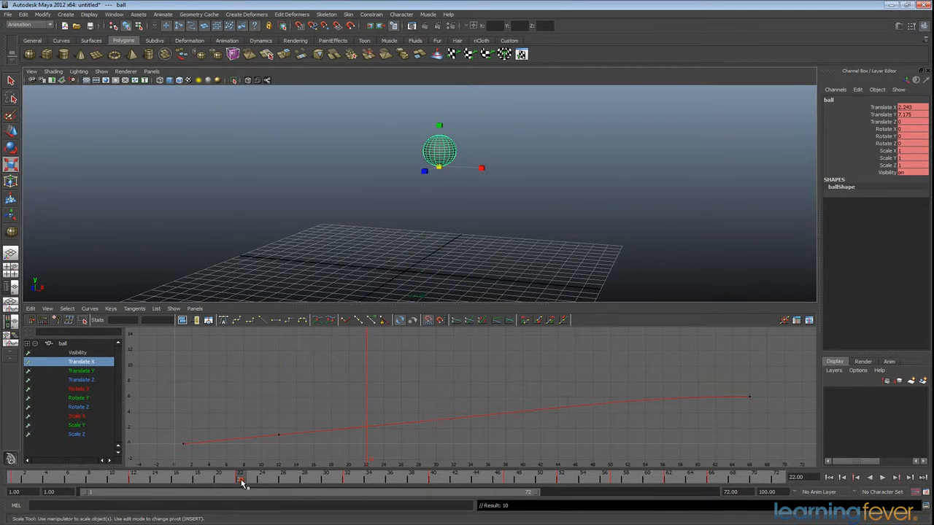
left_click(350, 483)
left_click(433, 481)
key("s")
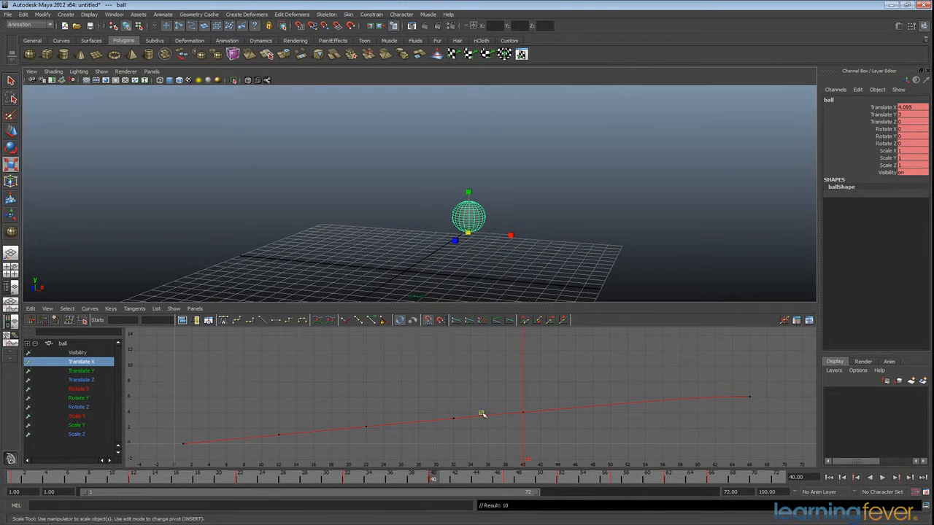
left_click(506, 483)
left_click(560, 480)
key("s")
left_click(616, 482)
left_click(665, 481)
key("s")
left_click(711, 480)
- Delete the intermediate Translate X keys, keeping only those at frames 1 and 66
left_click_drag(229, 367, 733, 452)
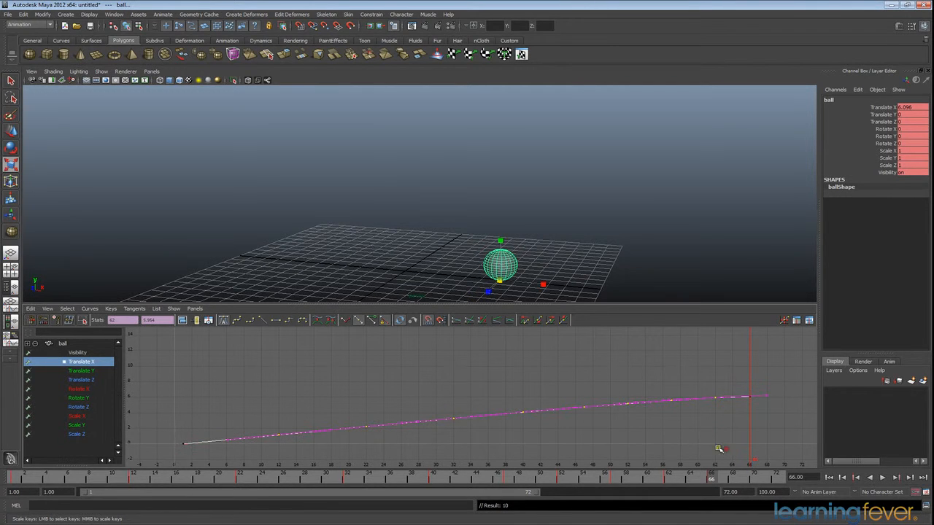
left_click(627, 439)
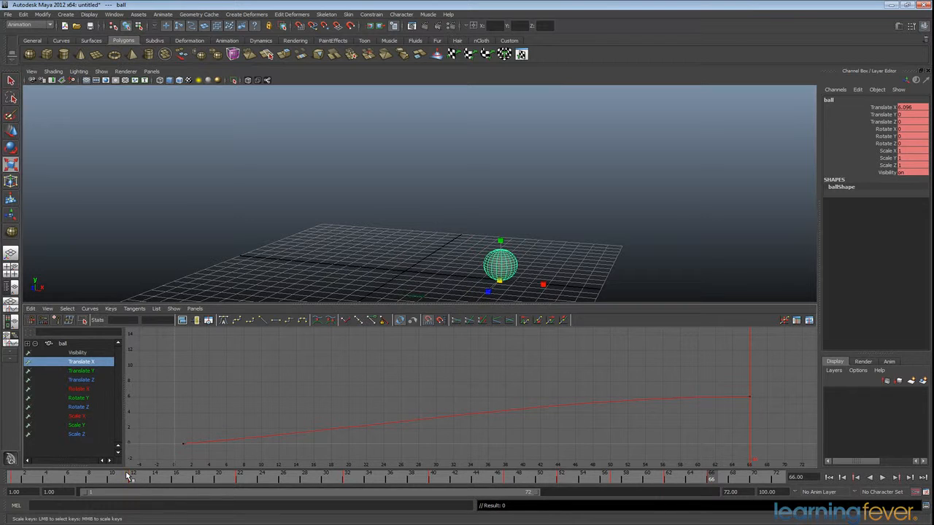
- Squash the ball on its first ground contact by keying Scale Y at 0.7 on frame 12
left_click_drag(29, 478, 136, 486)
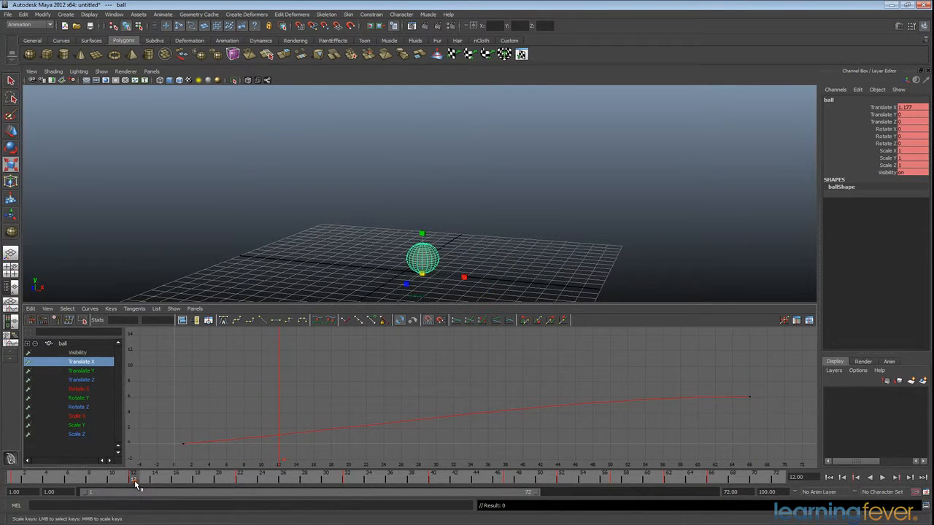
mouse_move(423, 235)
left_mouse_down()
mouse_move(423, 244)
mouse_move(424, 221)
mouse_move(423, 245)
left_mouse_up()
left_click(903, 158)
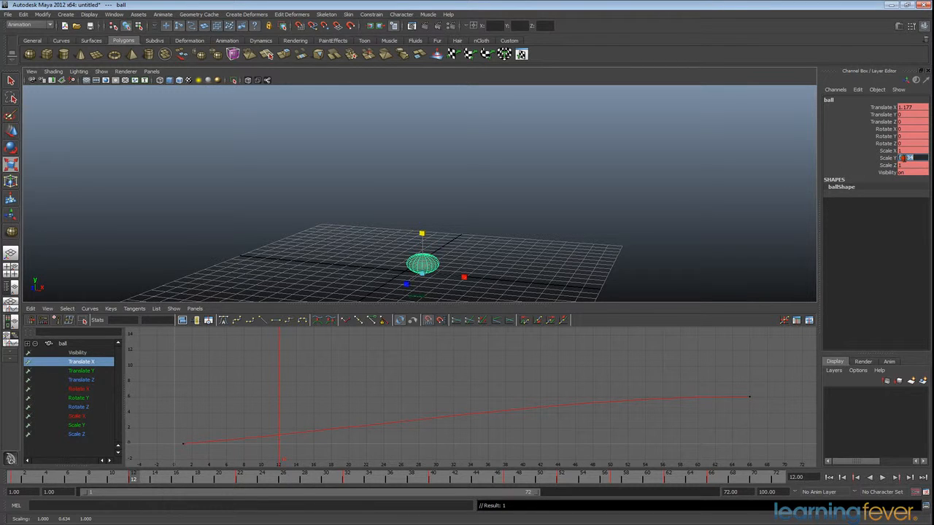
key("Return")
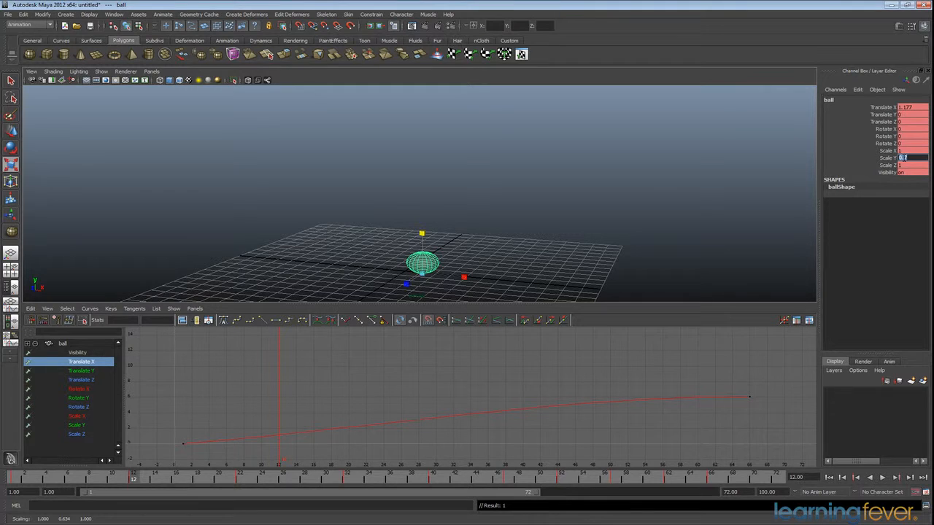
left_click(116, 478)
left_click_drag(115, 478, 134, 487)
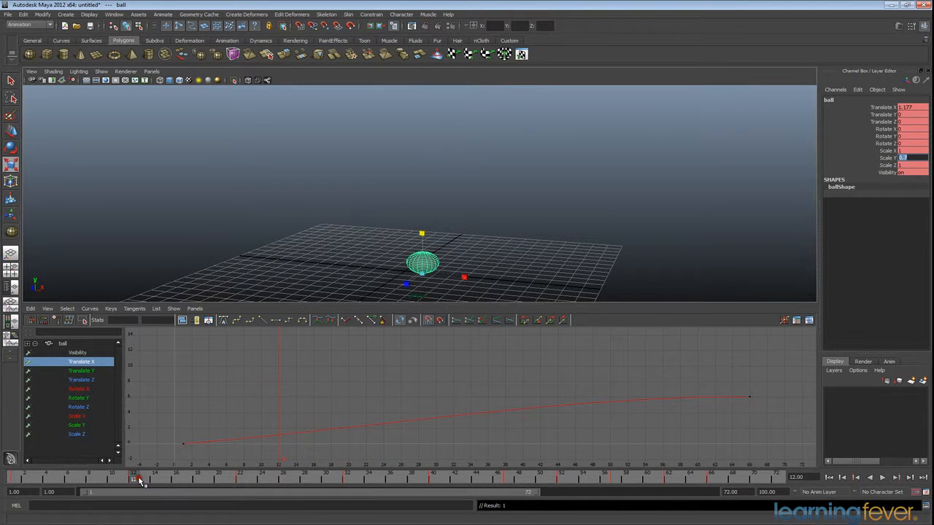
- Display the ball's Scale Y curve in the Graph Editor and key Scale Y at 1.3 on frame 11
left_click(78, 425)
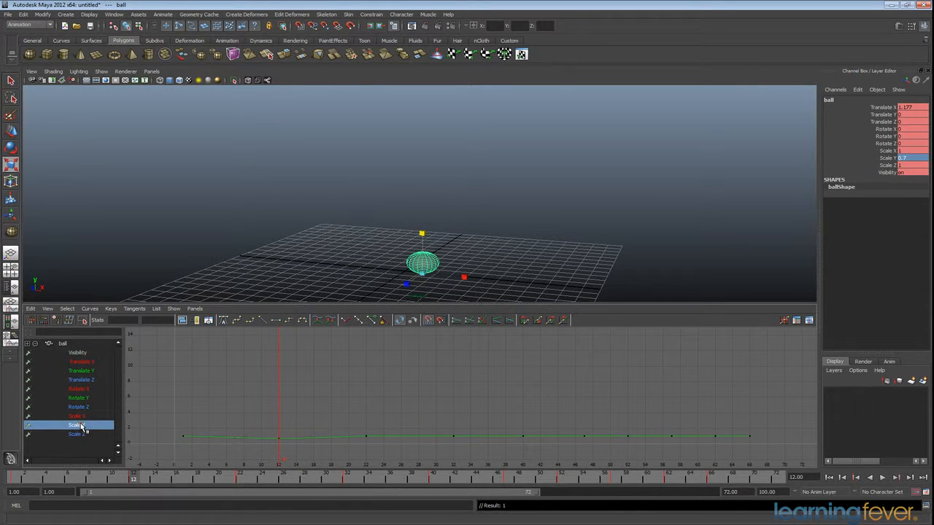
key("f")
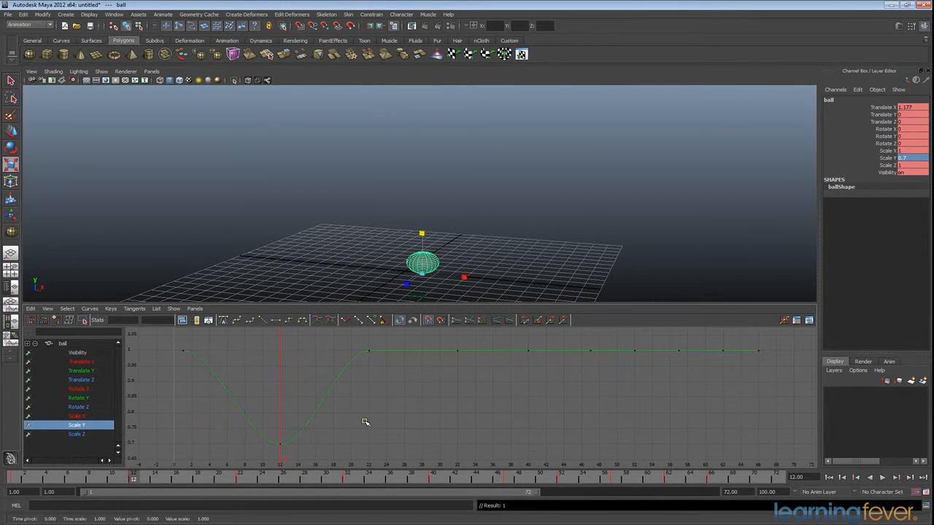
mouse_move(133, 480)
left_mouse_down()
mouse_move(67, 478)
mouse_move(140, 496)
mouse_move(552, 499)
mouse_move(16, 490)
mouse_move(226, 482)
mouse_move(93, 481)
mouse_move(110, 483)
left_mouse_up()
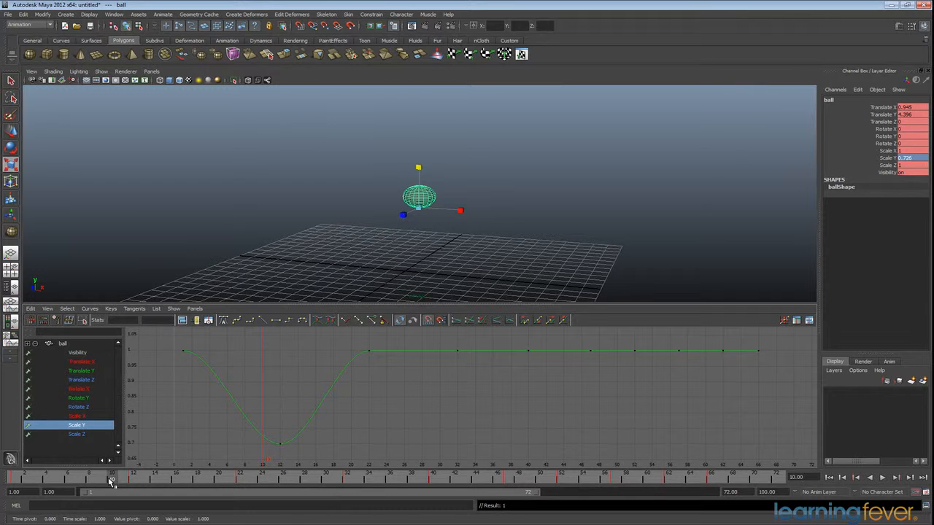
left_click_drag(116, 479, 122, 479)
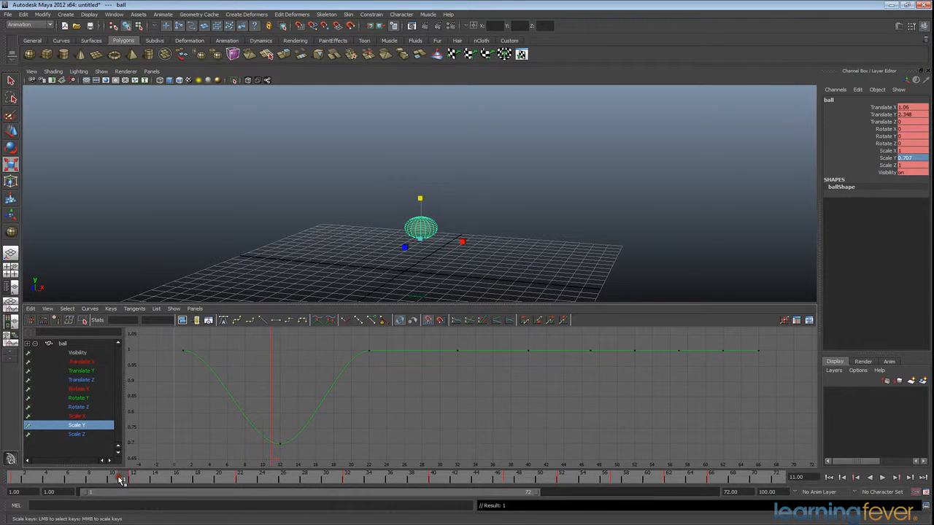
double_click(907, 159)
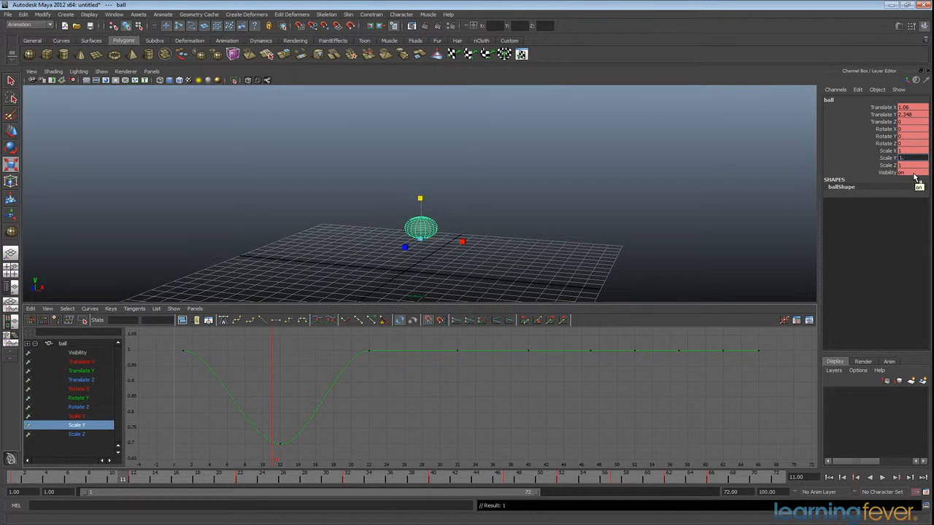
key("Return")
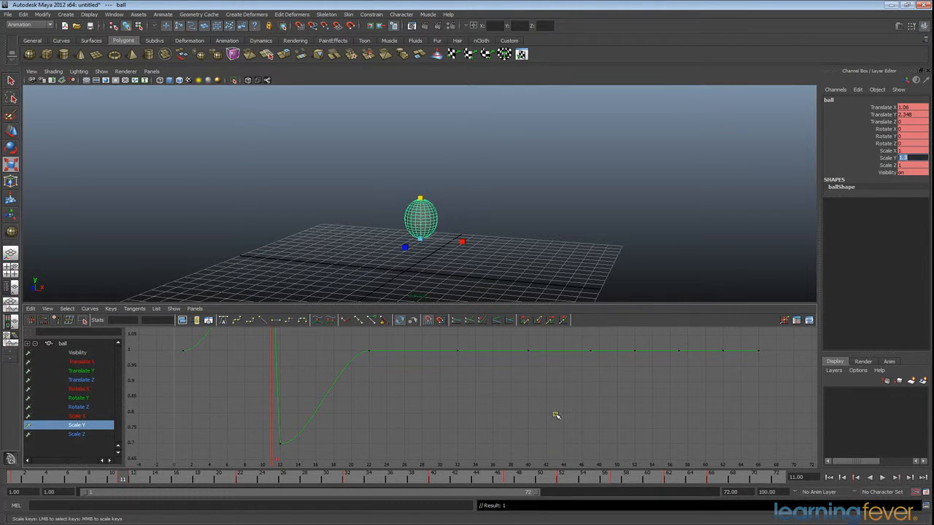
key("Escape")
key("f")
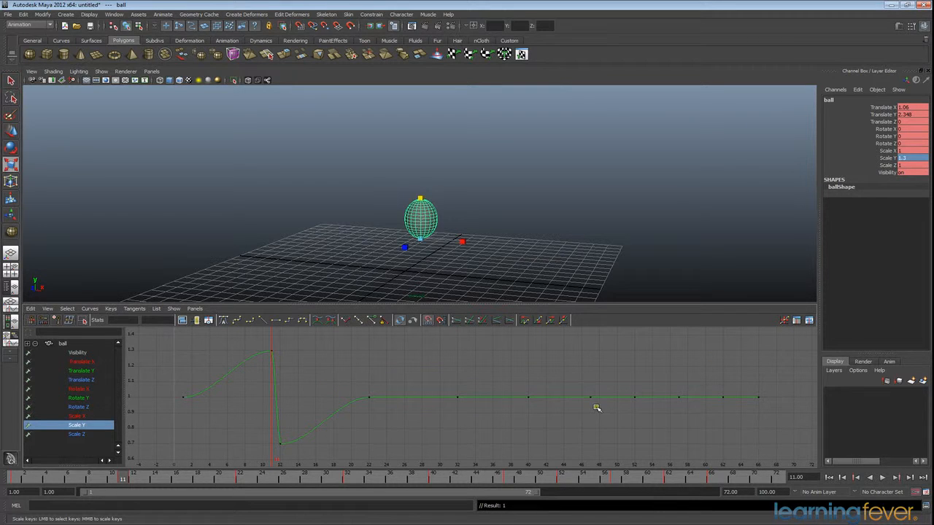
- Key the ball's Scale Y at 1 on frame 8 so the stretch starts just before impact
mouse_move(126, 480)
left_mouse_down()
mouse_move(93, 478)
mouse_move(183, 480)
mouse_move(114, 480)
left_mouse_up()
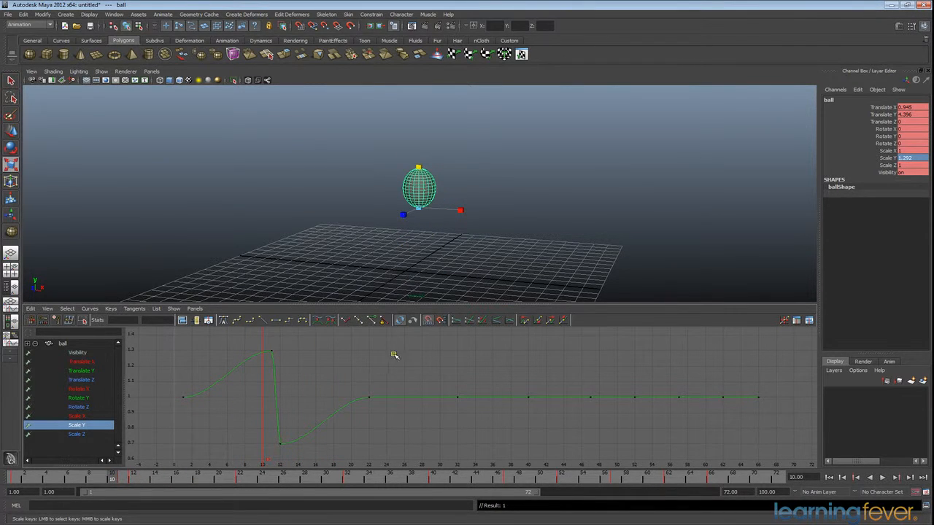
left_click_drag(111, 481, 92, 487)
left_click(906, 158)
type("1")
key("Return")
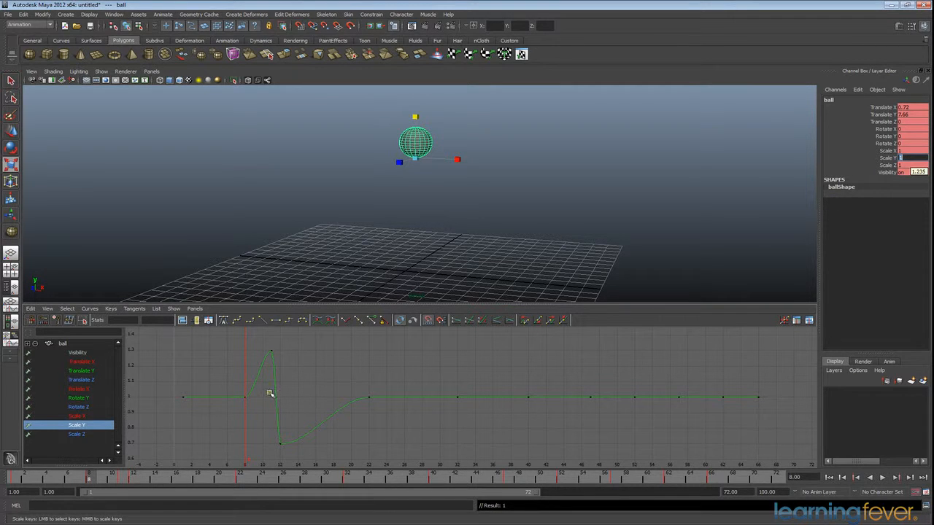
- Stretch the ball after the first impact by keying Scale Y at 1.3 on frame 13
mouse_move(88, 486)
left_mouse_down()
mouse_move(160, 482)
mouse_move(106, 483)
mouse_move(146, 486)
left_mouse_up()
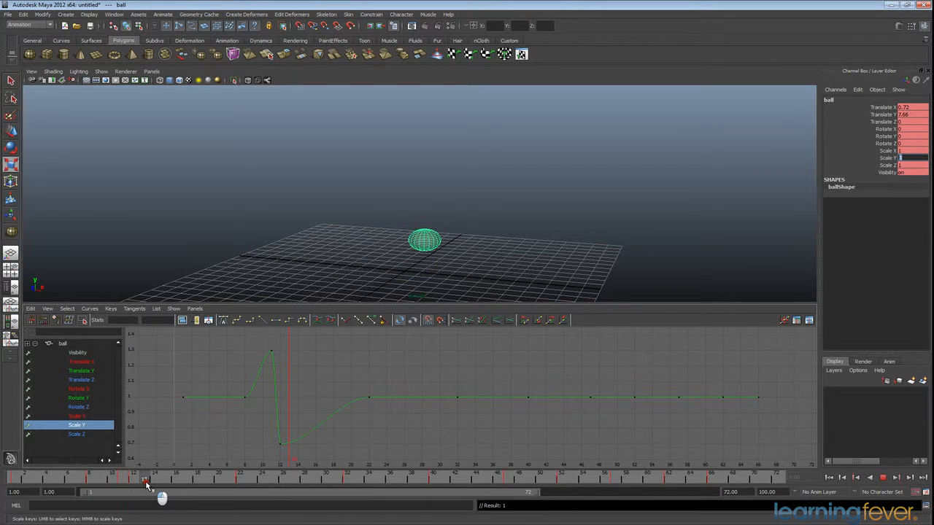
left_click_drag(148, 487, 149, 487)
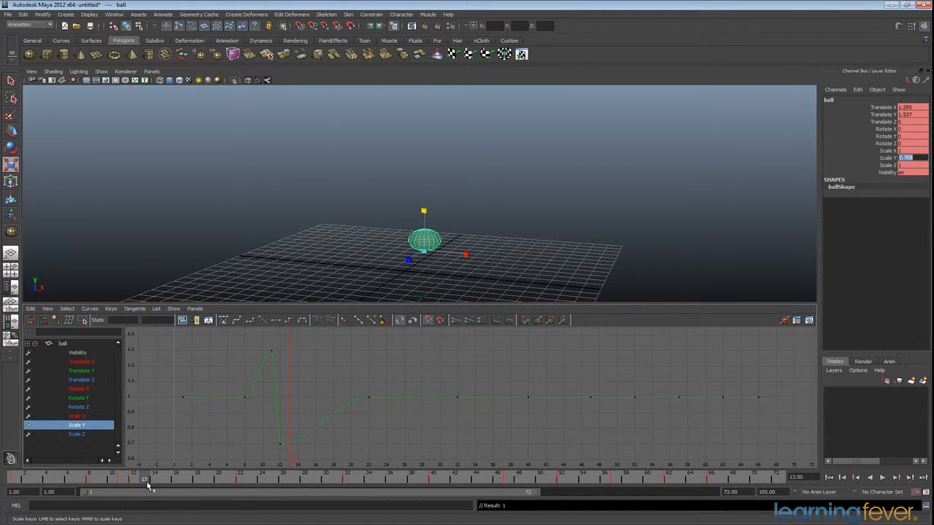
type("1")
key("Return")
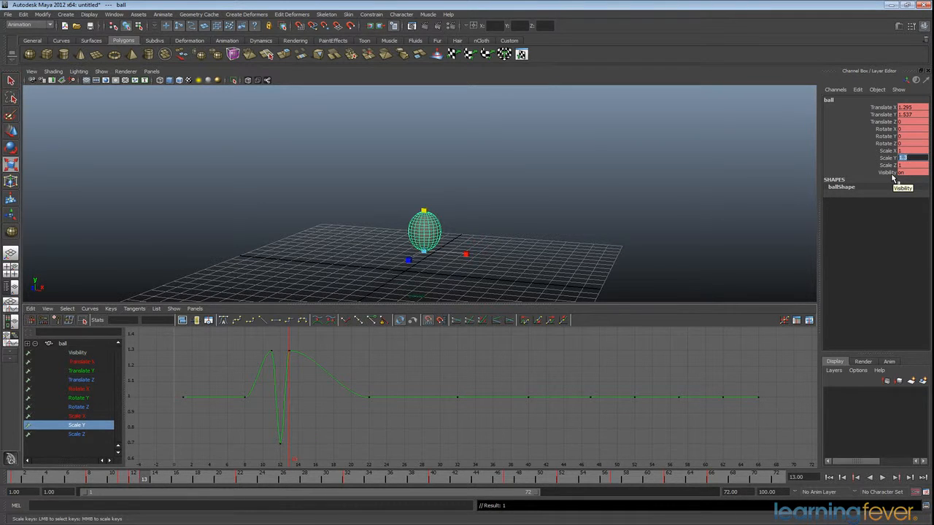
- Restore the ball's shape by keying Scale Y at 1 on frame 15, and play back the animation
left_click_drag(145, 477, 165, 484)
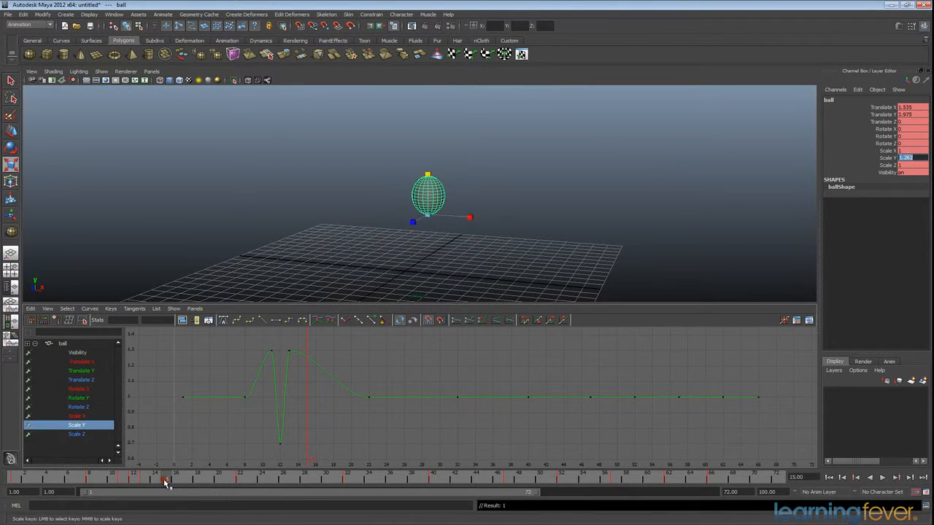
type("1")
key("Return")
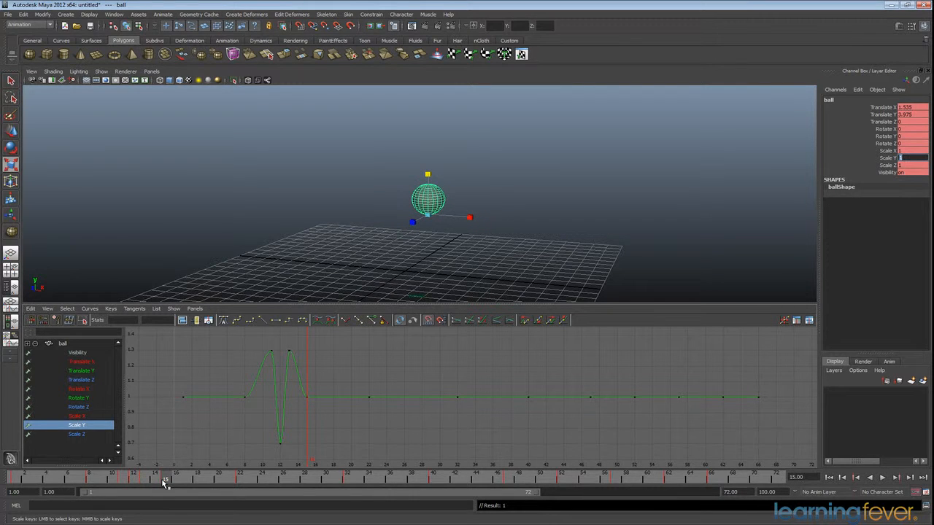
key("alt+v")
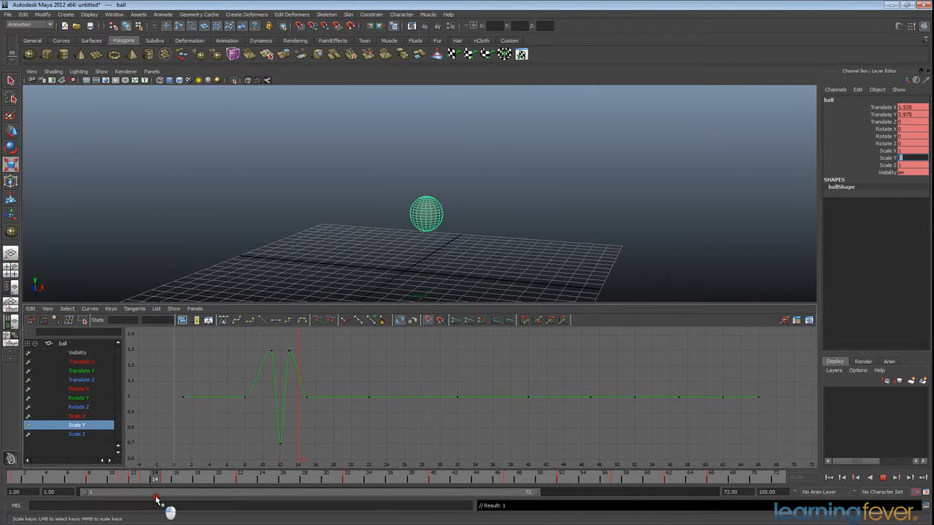
left_click(883, 478)
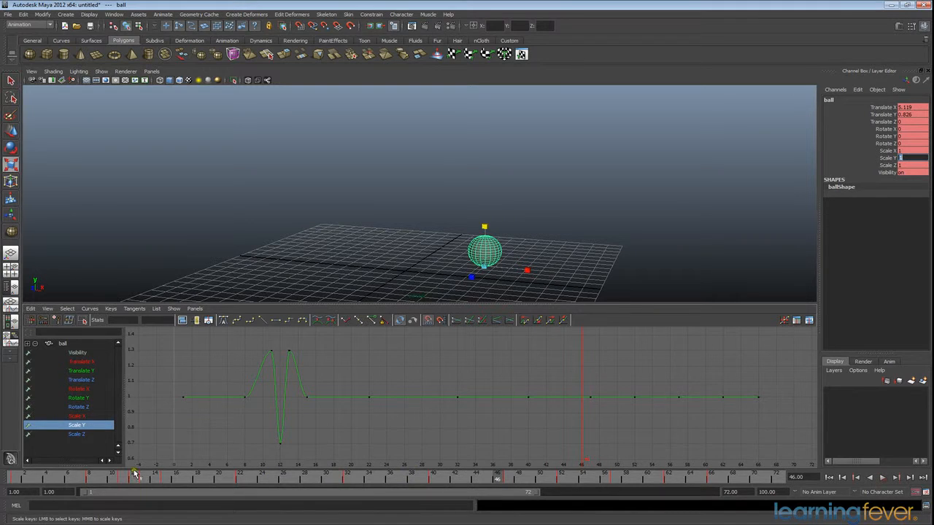
- Squash the ball on its second ground contact by keying Scale Y at 0.8 on frame 32
left_click(110, 474)
left_click_drag(110, 474, 229, 474)
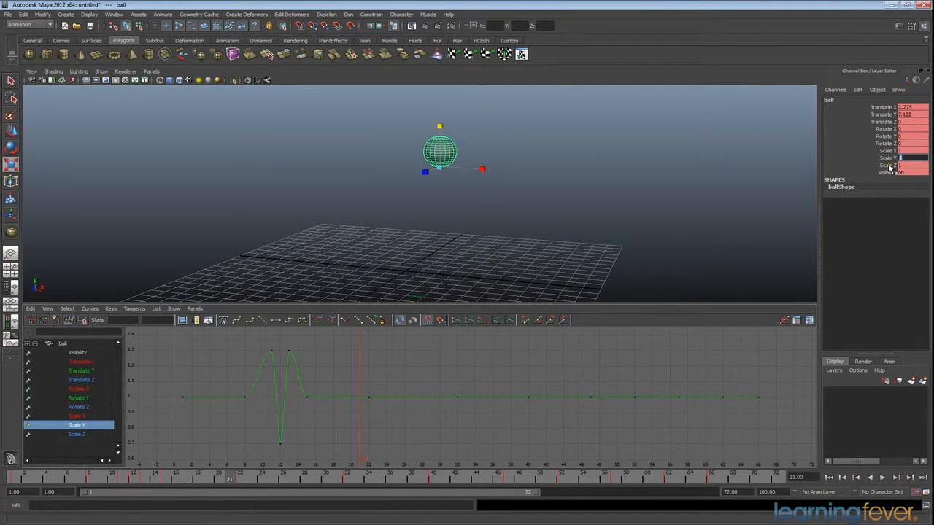
left_click_drag(229, 479, 349, 480)
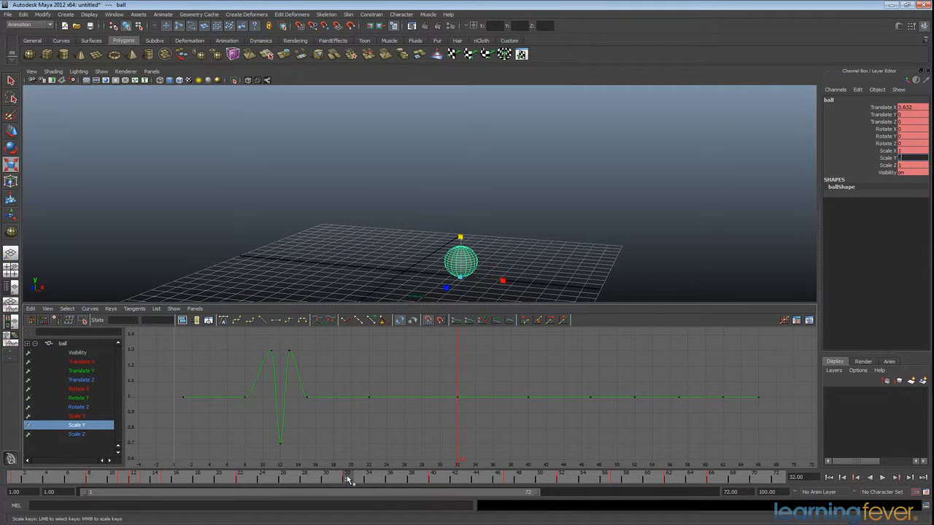
key("Return")
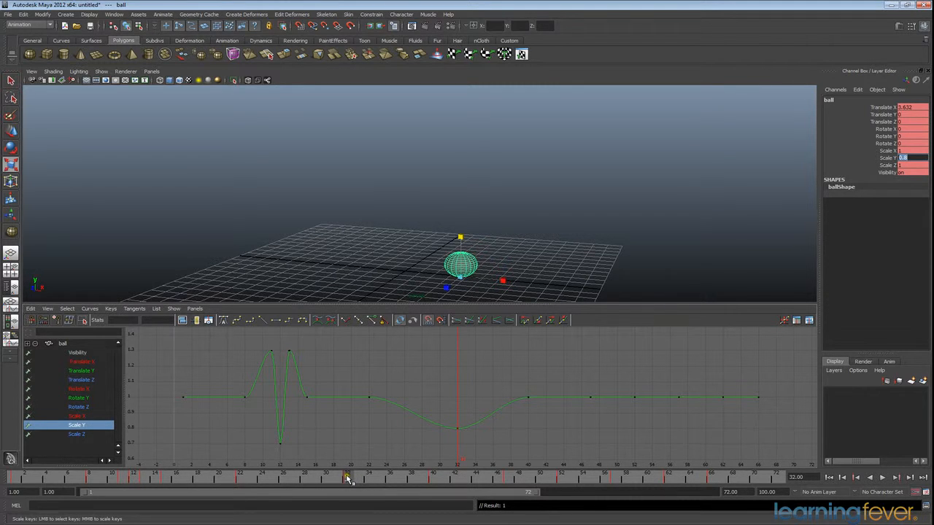
- Stretch the ball around the second impact by keying Scale Y at 1.2 on frames 31 and 33
key("alt+comma")
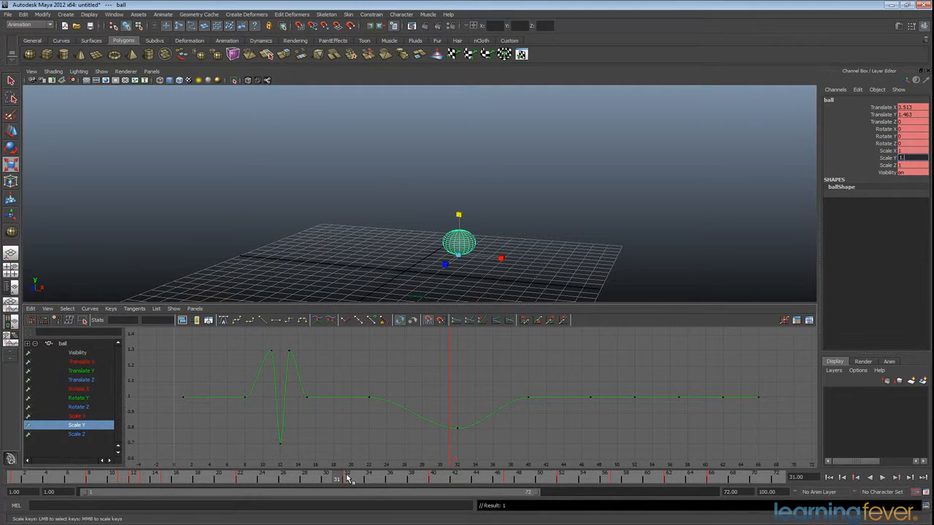
key("Return")
mouse_move(349, 479)
left_mouse_down()
mouse_move(366, 483)
mouse_move(357, 481)
left_mouse_up()
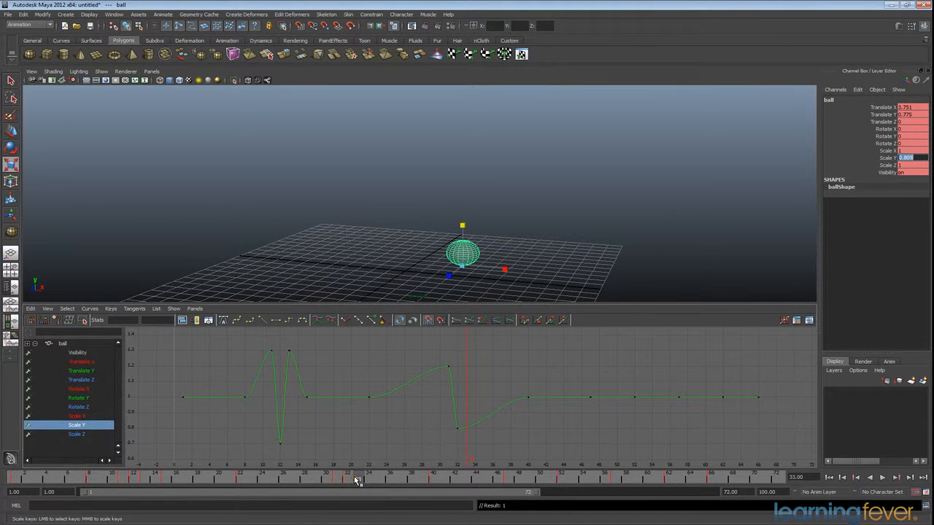
type("1.2")
key("Return")
- Key the ball's Scale Y at 0 on frame 28
left_click_drag(358, 481, 309, 481)
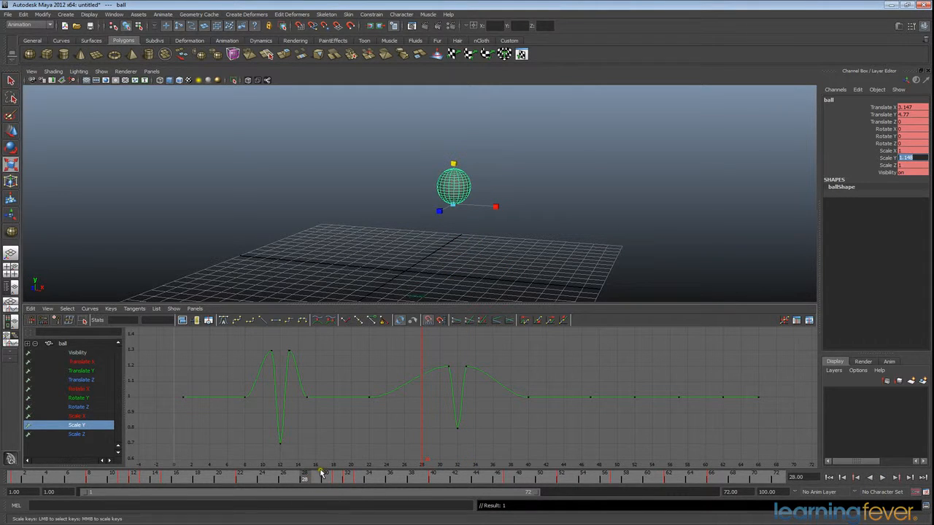
type("0")
key("Return")
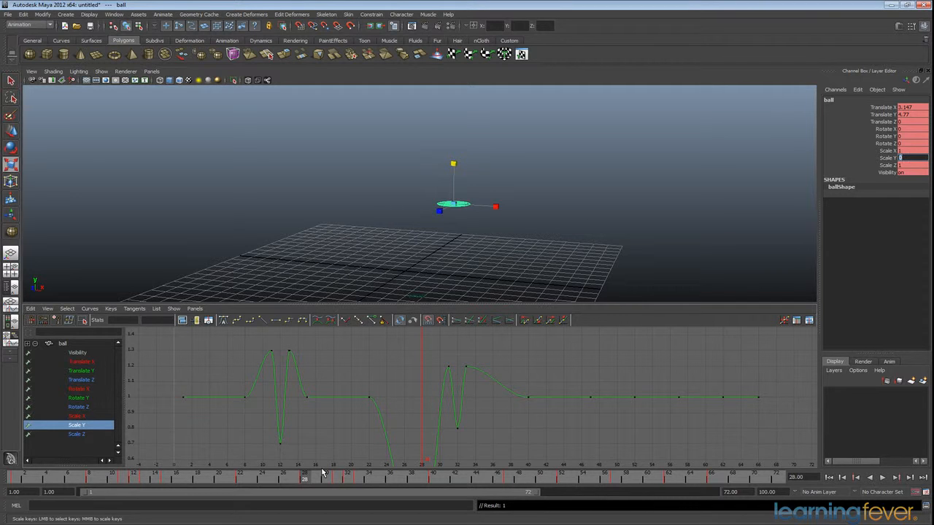
- Return the ball to its normal shape around the second impact by keying Scale Y at 1 on frames 28 and 35
key("Return")
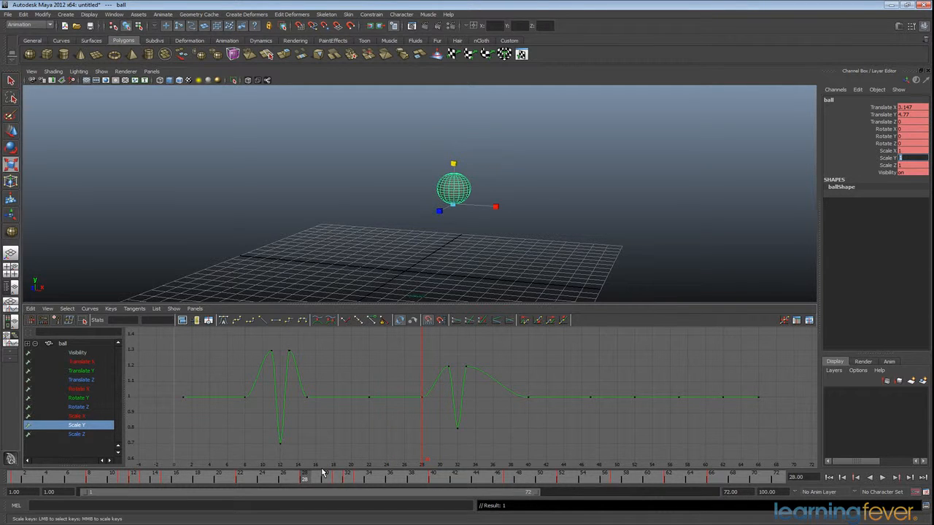
left_click_drag(306, 477, 378, 479)
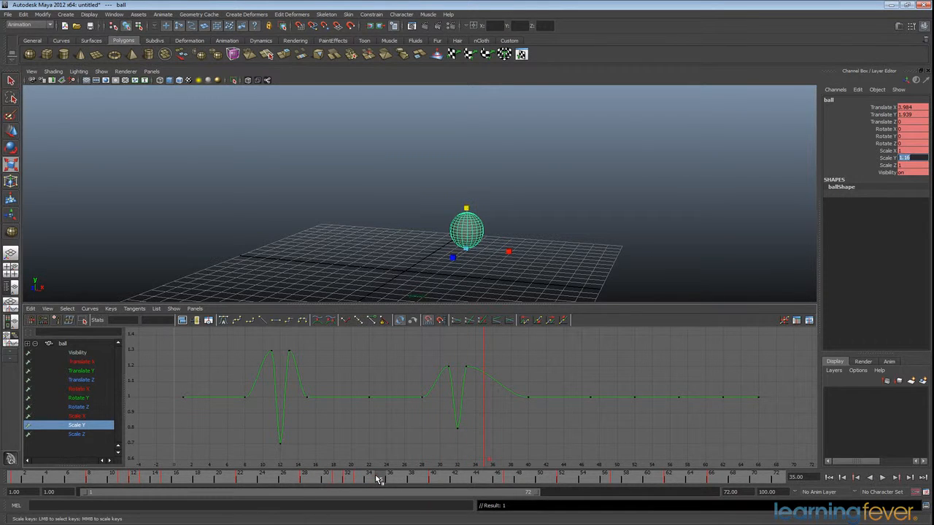
type("1")
key("Return")
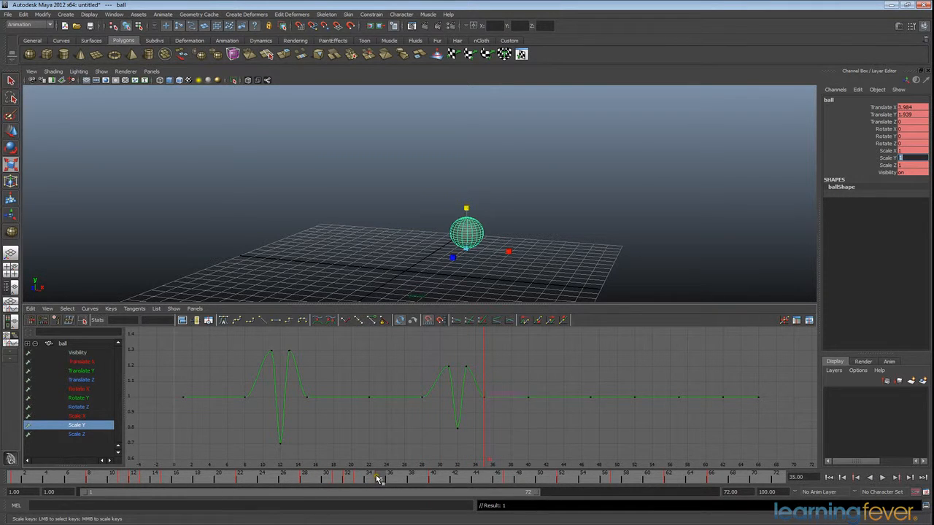
- Move the ball's key on frame 28 to frame 29
left_click(307, 481)
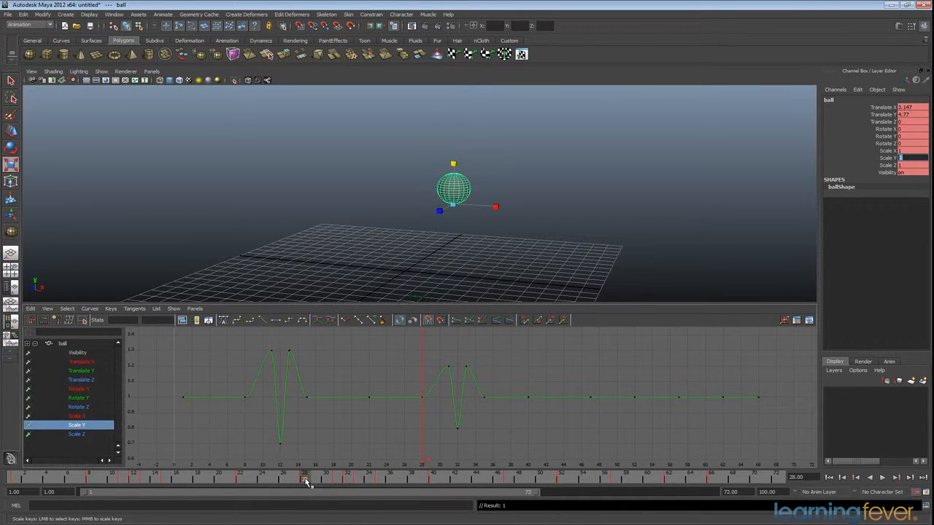
left_click(306, 481, "shift")
left_click_drag(306, 478, 326, 479)
left_click(305, 479)
- Squash the ball on its third ground contact by keying Scale Y at 0.9 on frame 47
mouse_move(307, 478)
left_mouse_down()
mouse_move(425, 481)
mouse_move(305, 483)
mouse_move(438, 491)
mouse_move(289, 492)
mouse_move(506, 487)
left_mouse_up()
left_click(288, 479)
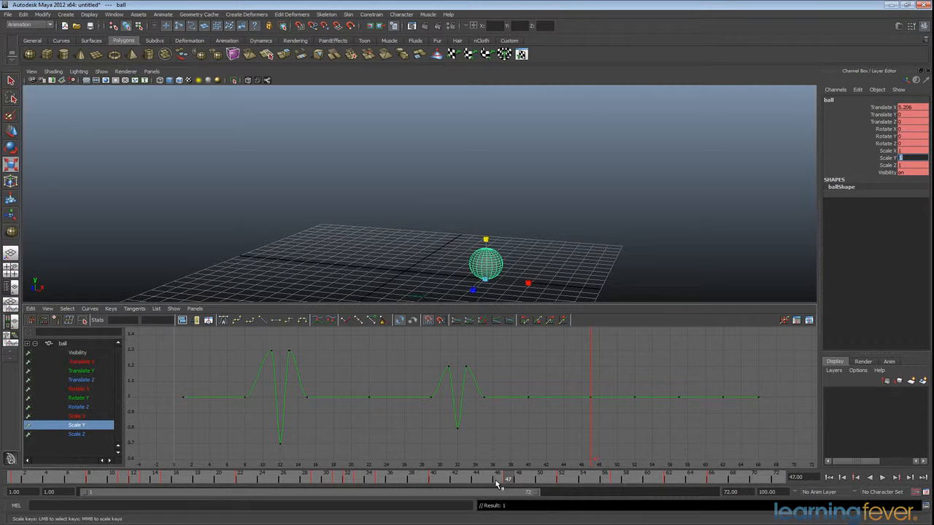
key("Return")
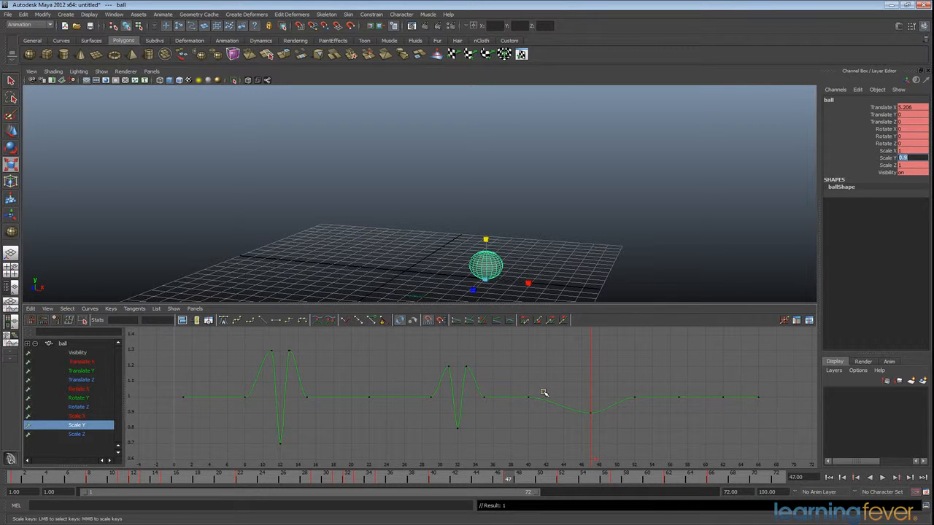
- Stretch the ball around the third impact with Scale Y keys of 1.1 on frames 46 and 48, returning to 1 on frames 44 and 50
left_click_drag(508, 481, 496, 476)
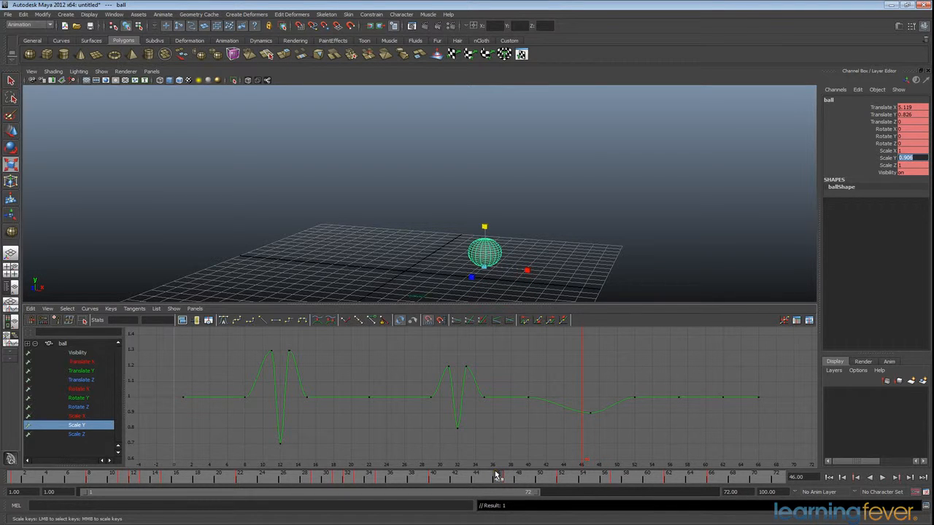
key("Return")
left_click_drag(500, 479, 481, 481)
key("Return")
type("1")
key("Return")
left_click_drag(480, 481, 539, 482)
type("1")
key("Return")
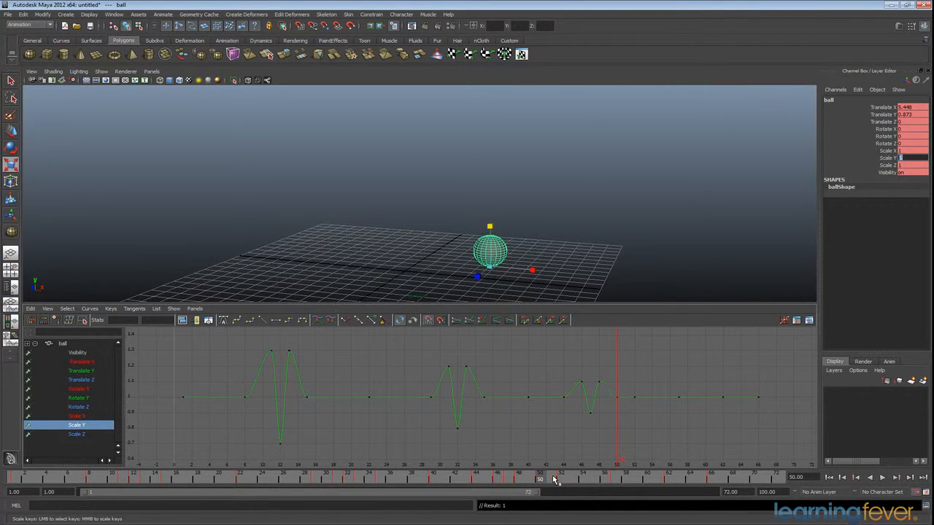
- Key Scale Y for the fourth impact at 0.95 on frame 57 and at 1.05 on frames 56 and 58
left_click_drag(545, 481, 617, 494)
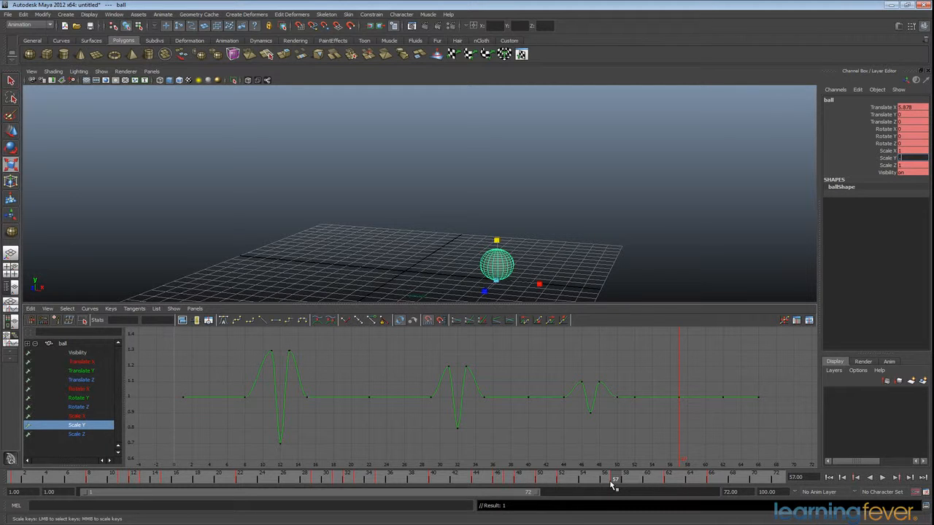
key("Return")
left_click_drag(611, 483, 608, 482)
type("1.05")
key("Return")
left_click_drag(607, 483, 638, 482)
type("1.05")
key("Return")
- Restore the ball's shape around the fourth impact by keying Scale Y at 1 on frames 59 and 55
type("1")
key("Return")
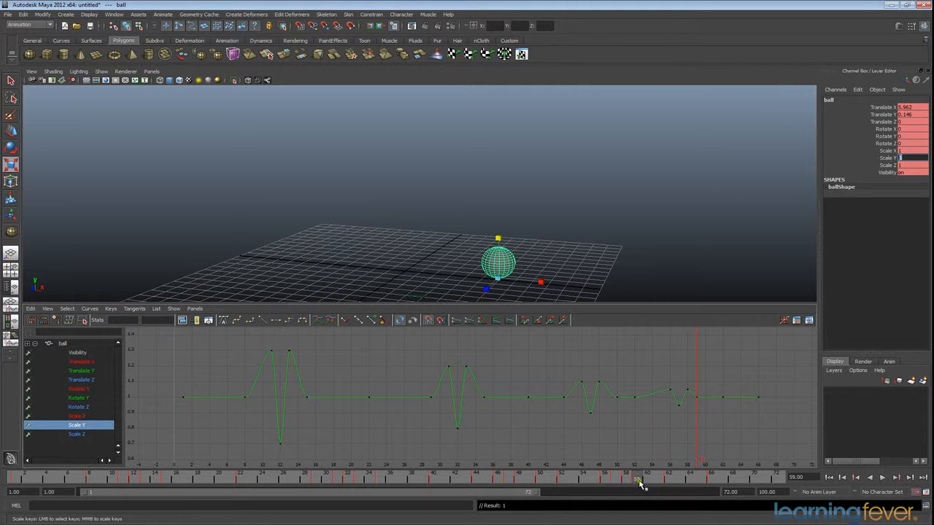
left_click(594, 482)
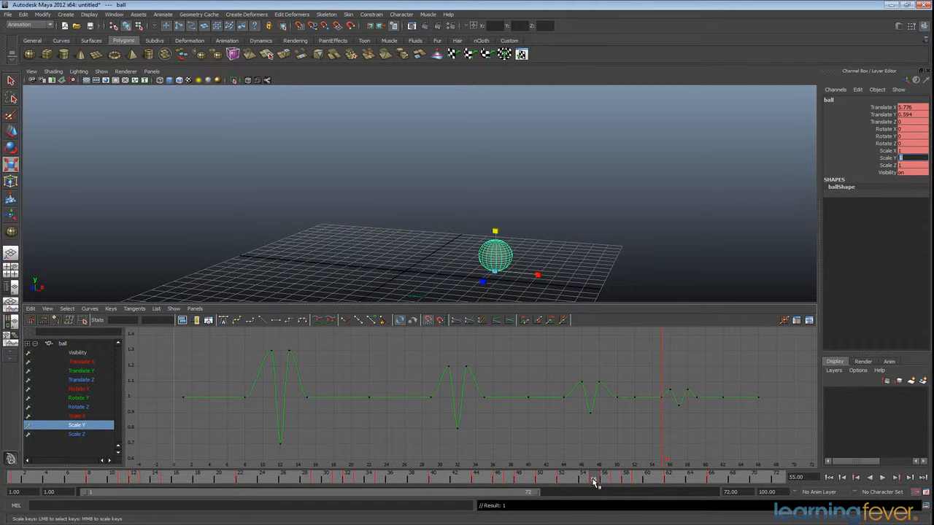
- Play back and scrub through the animation to check the squash and stretch at each ground contact
mouse_move(594, 481)
left_mouse_down()
mouse_move(723, 486)
mouse_move(16, 482)
left_mouse_up()
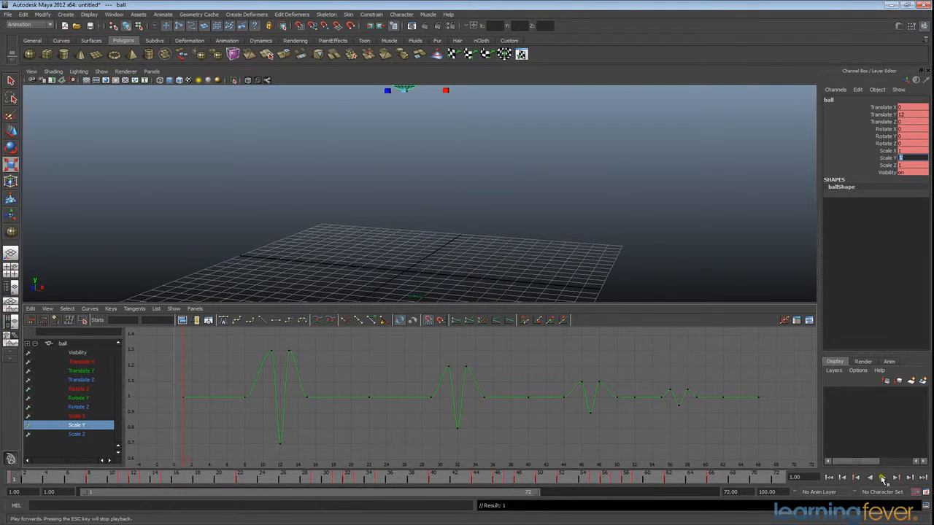
left_click(883, 478)
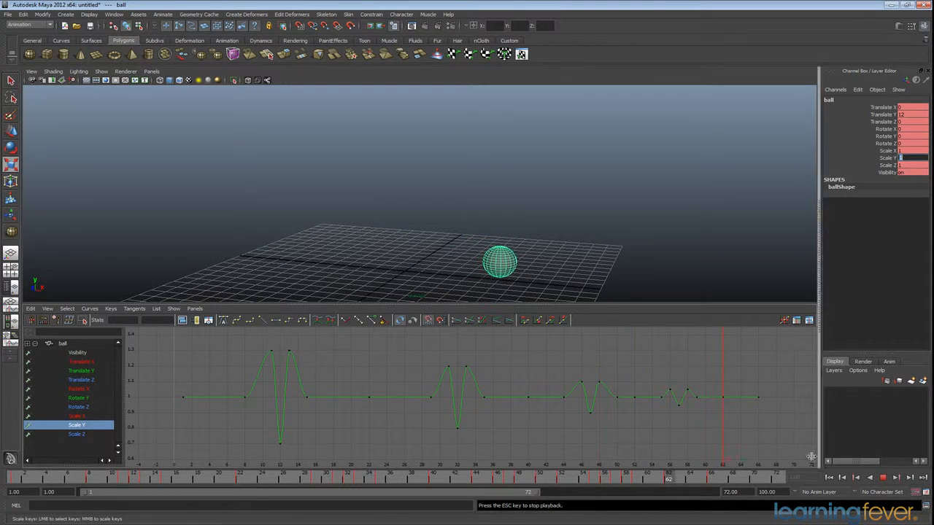
left_click(884, 478)
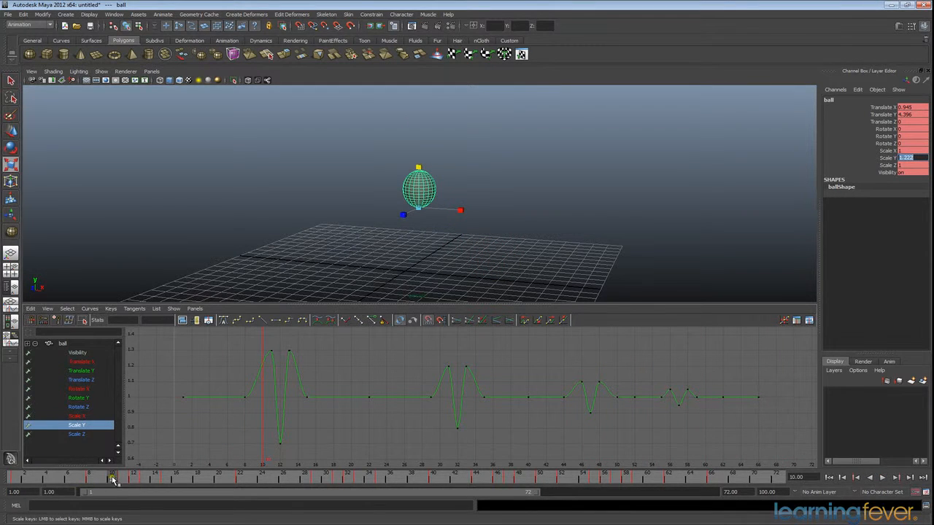
left_click(203, 475)
left_click_drag(201, 475, 359, 499)
left_click(885, 478)
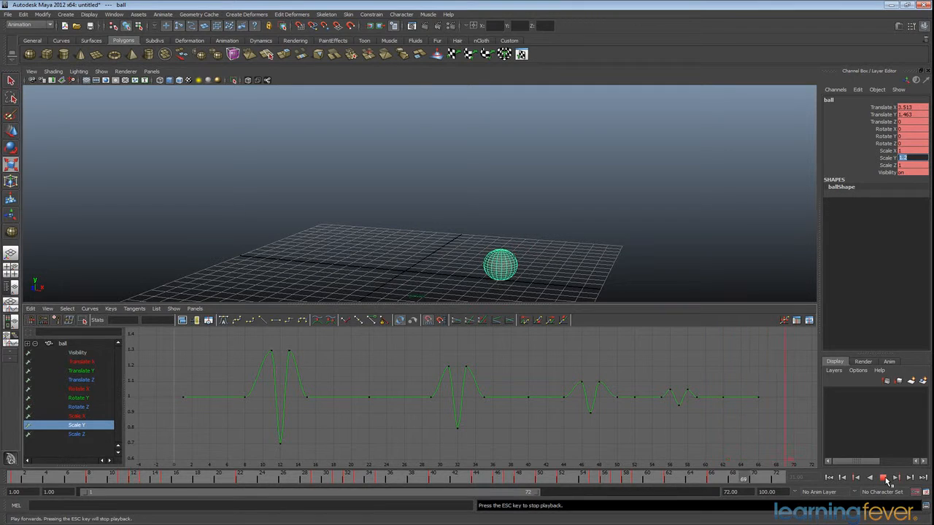
left_click(885, 478)
mouse_move(566, 481)
left_mouse_down()
mouse_move(711, 487)
mouse_move(591, 485)
mouse_move(599, 483)
left_mouse_up()
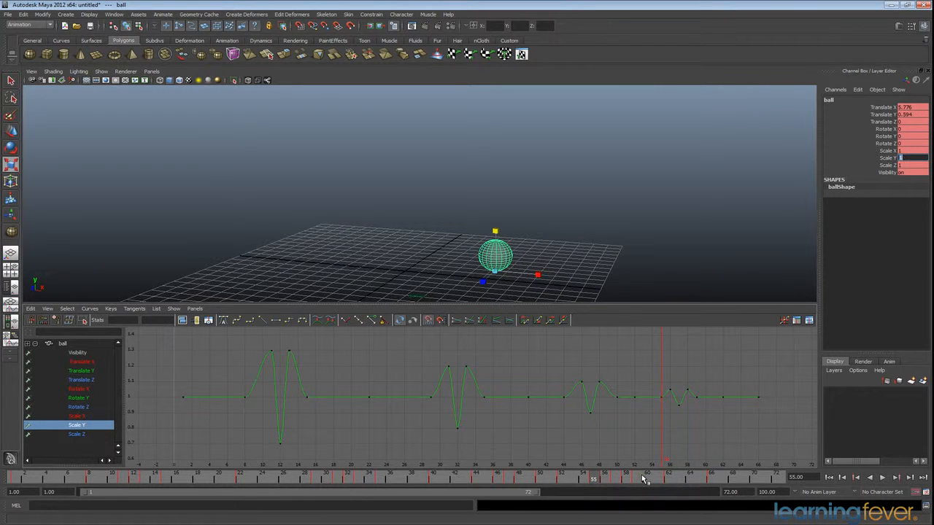
- Flatten the fourth bounce by scaling the values of its Scale Y keys on frames 56 to 58 toward 1, by about 0.44
left_click_drag(592, 479, 615, 481)
left_click_drag(694, 413, 671, 385)
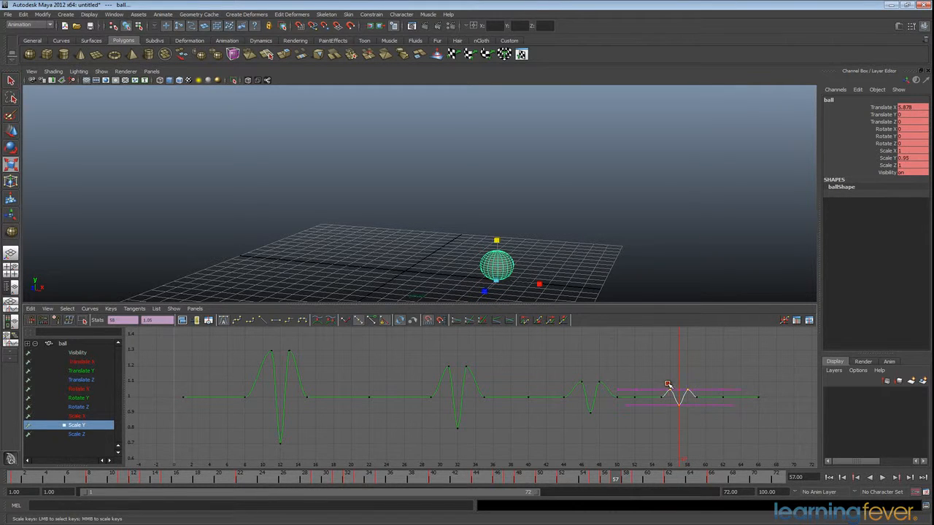
middle_click(686, 425)
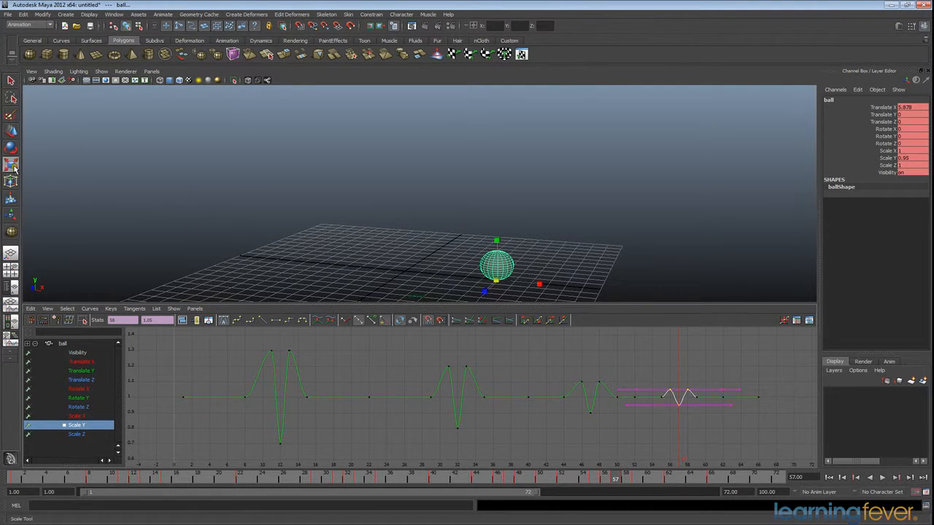
middle_click_drag(696, 394, 666, 409)
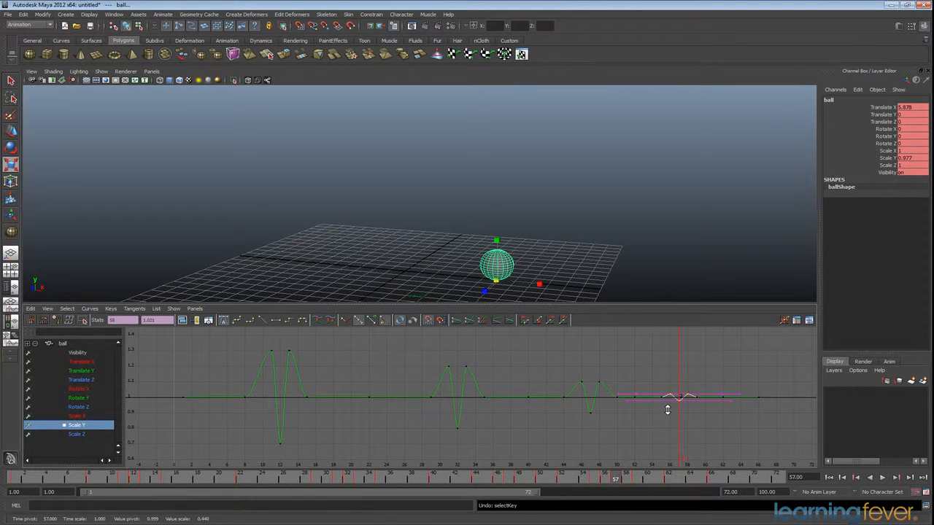
- Deselect the curve keys and review the animation by playback and scrubbing, focusing on the first ground contact
left_click(882, 478)
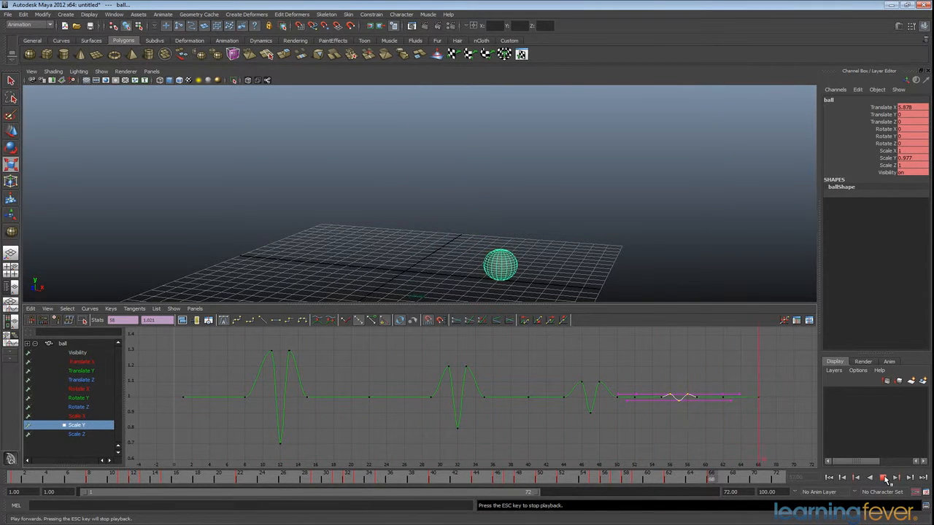
left_click(883, 478)
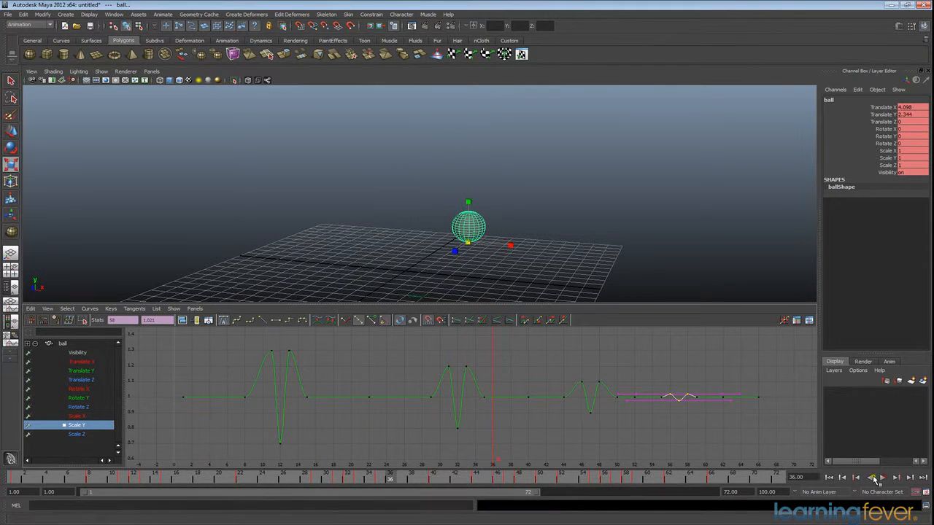
left_click(587, 446)
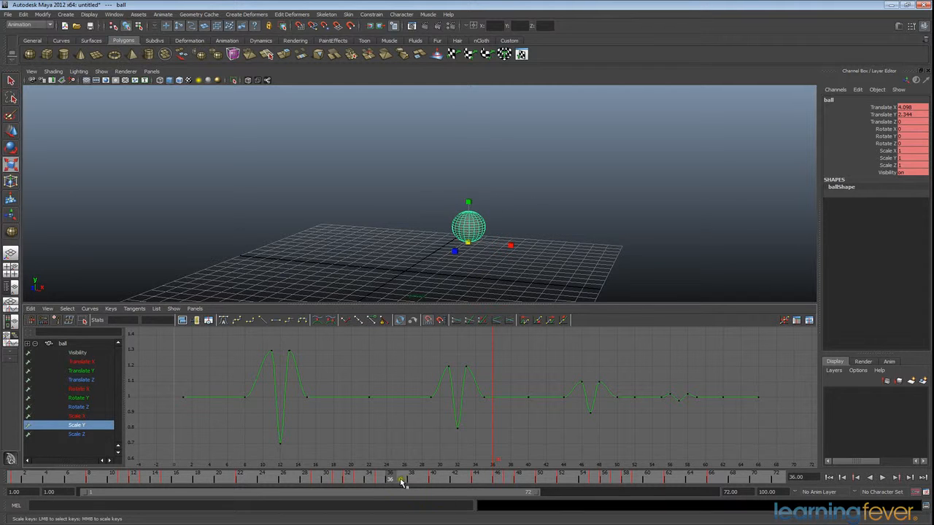
key("alt+v")
mouse_move(132, 487)
left_mouse_down()
mouse_move(41, 501)
mouse_move(392, 489)
left_mouse_up()
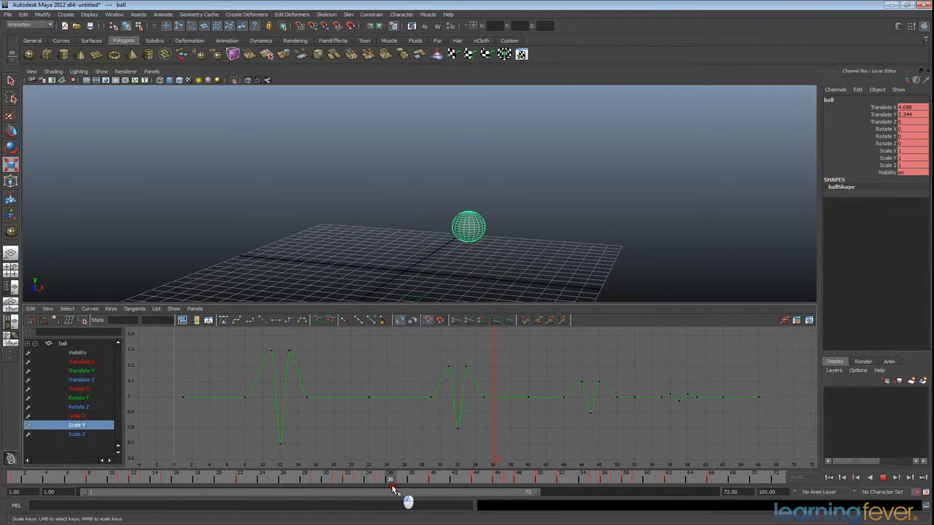
mouse_move(392, 489)
left_mouse_down()
mouse_move(103, 479)
mouse_move(133, 479)
left_mouse_up()
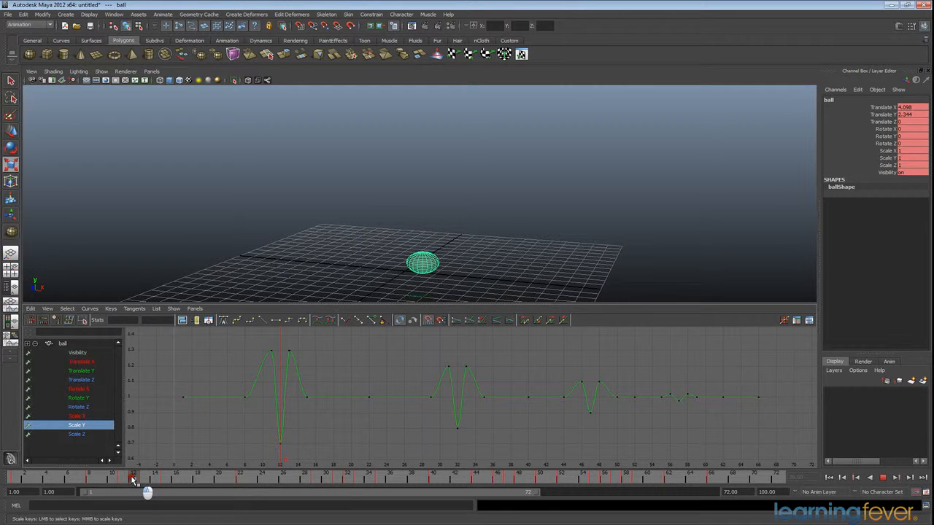
- Narrow the stretched ball before its first impact by keying Scale X and Scale Z at 0.7 on frame 11
left_click_drag(133, 480, 124, 480)
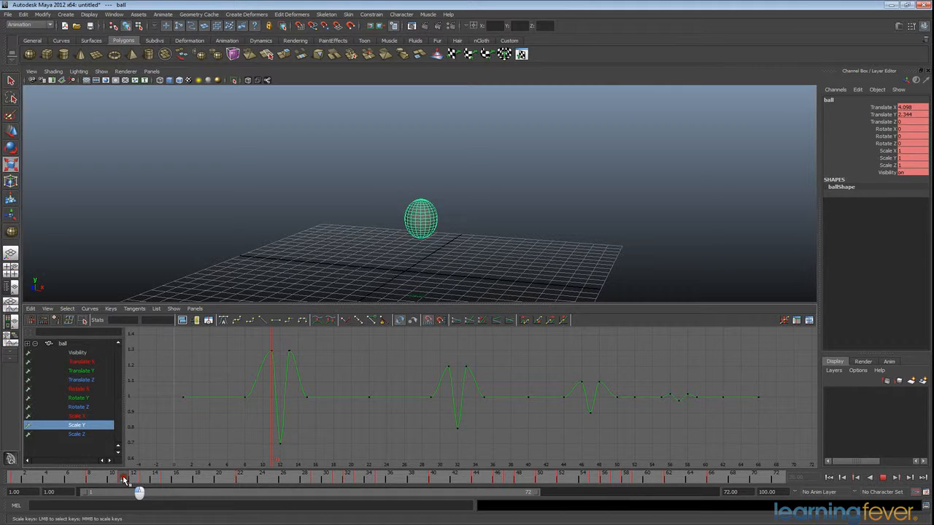
left_click_drag(124, 480, 124, 480)
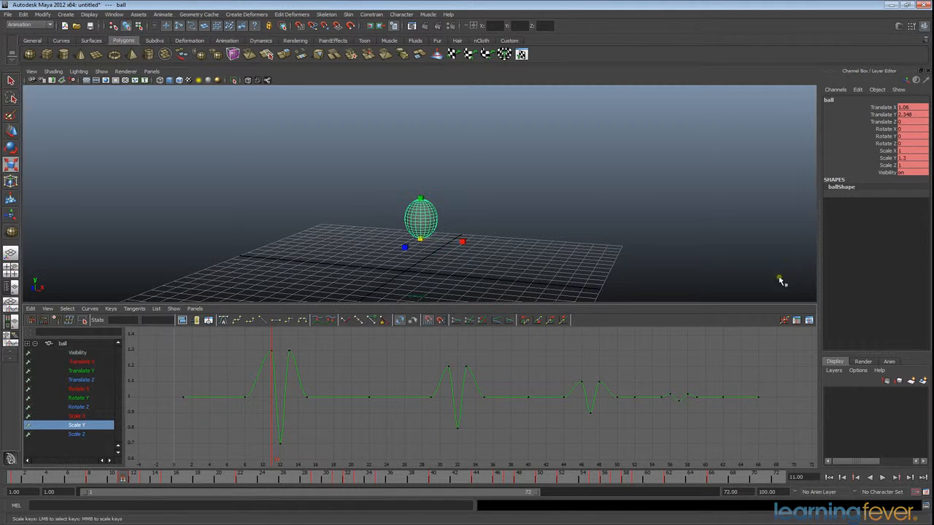
left_click(907, 151)
left_click(906, 166)
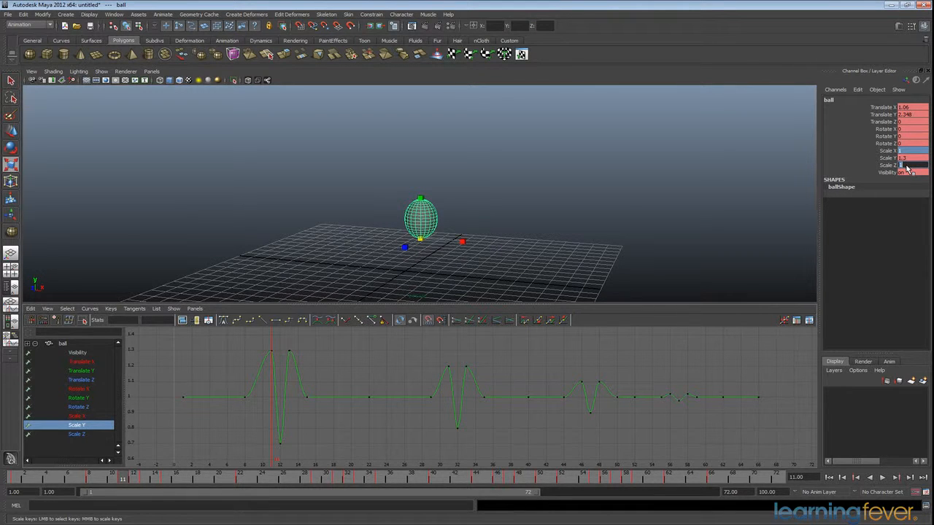
type(".7")
key("Return")
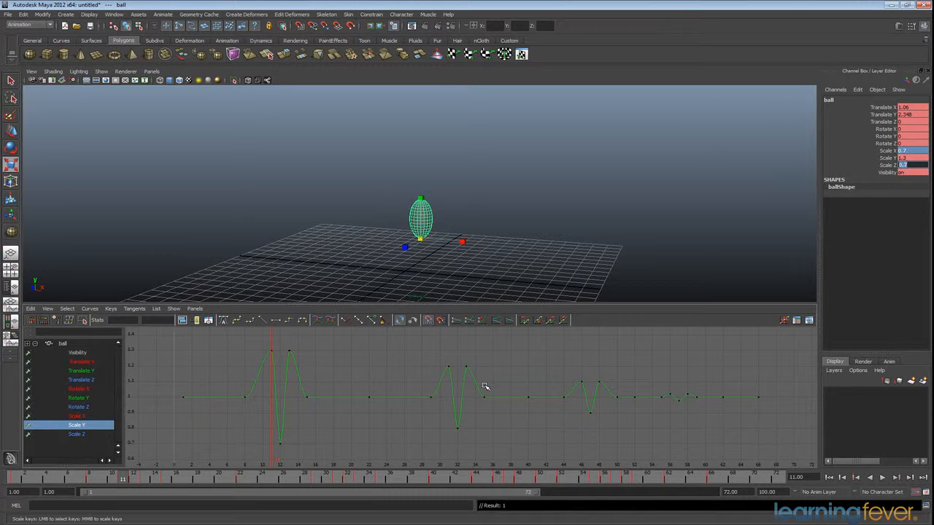
- Select the ball to show all its animation curves, and undo the most recent operations
left_click(423, 218)
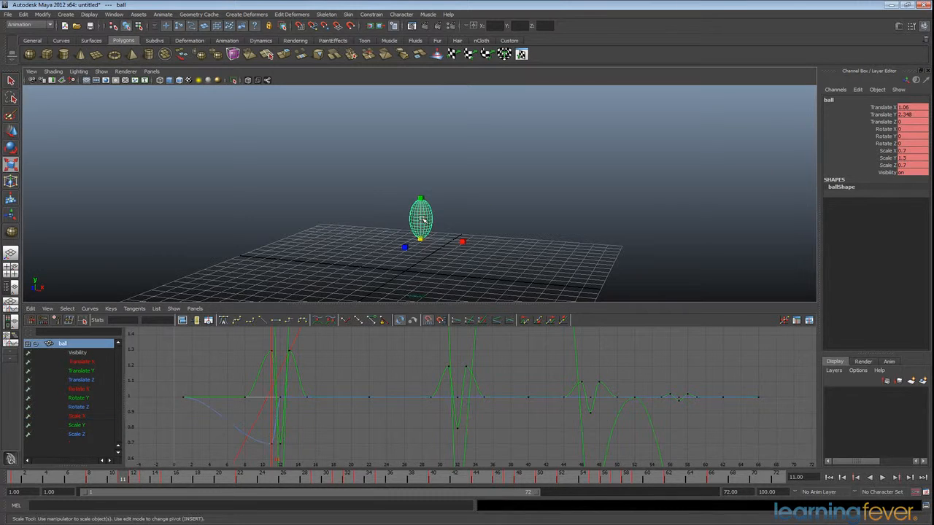
key("ctrl+z")
key("ctrl+z")
key("ctrl+z")
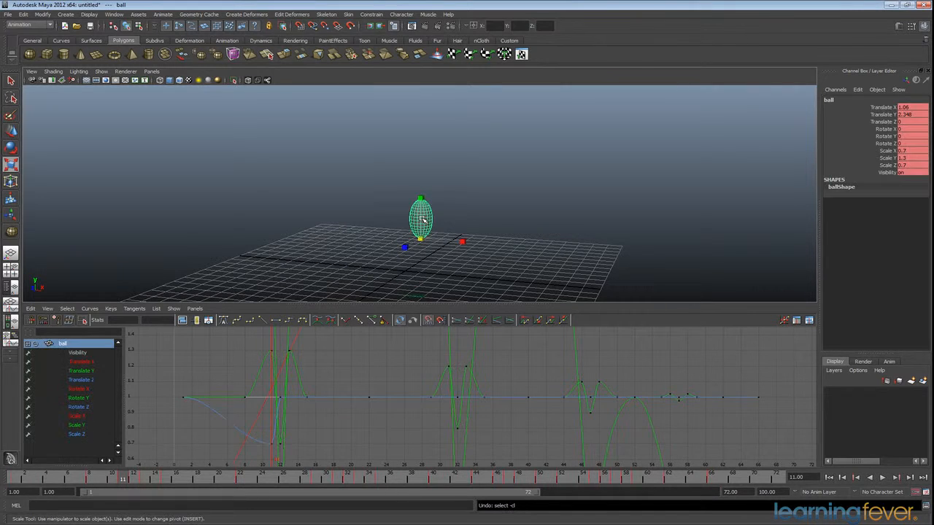